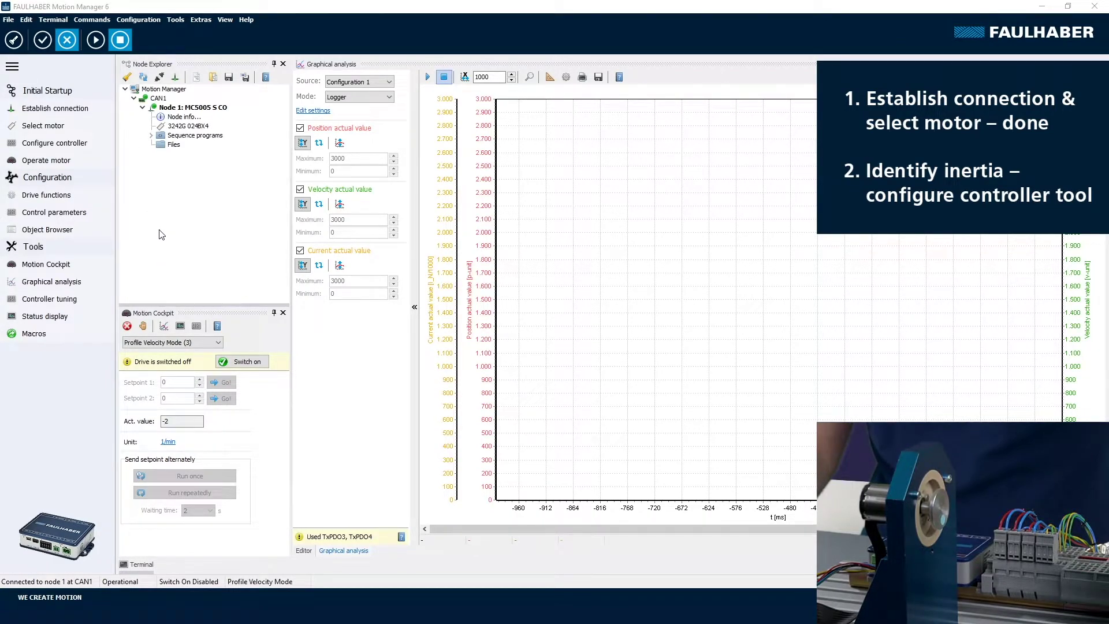
Step: In the controller configuration wizard, run the automatic start-up method to measure load inertia
left_click(74, 150)
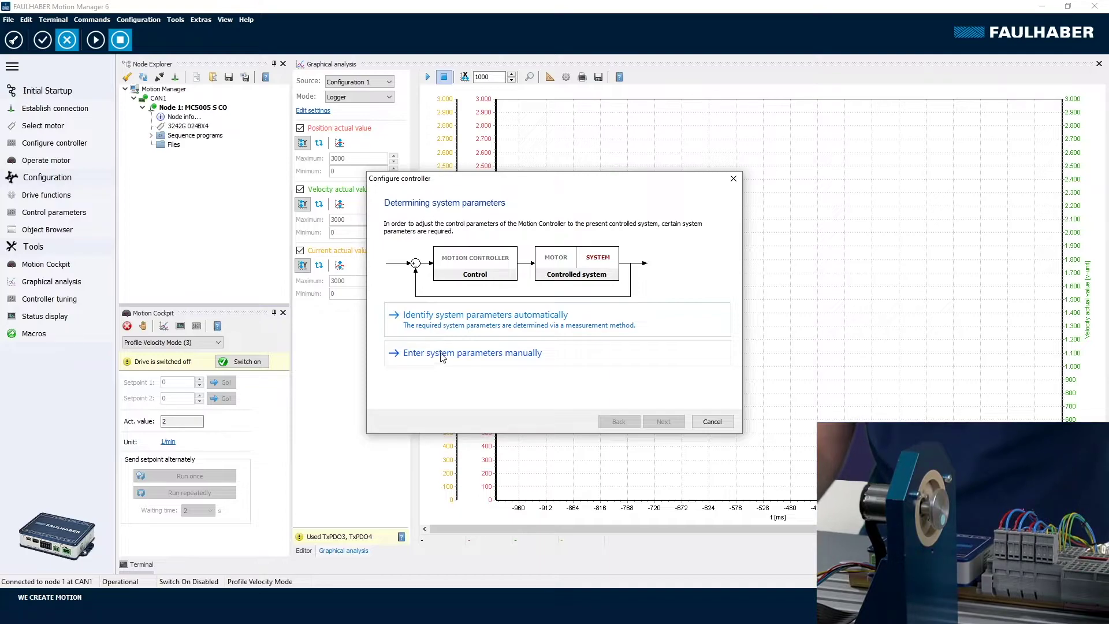
left_click(462, 325)
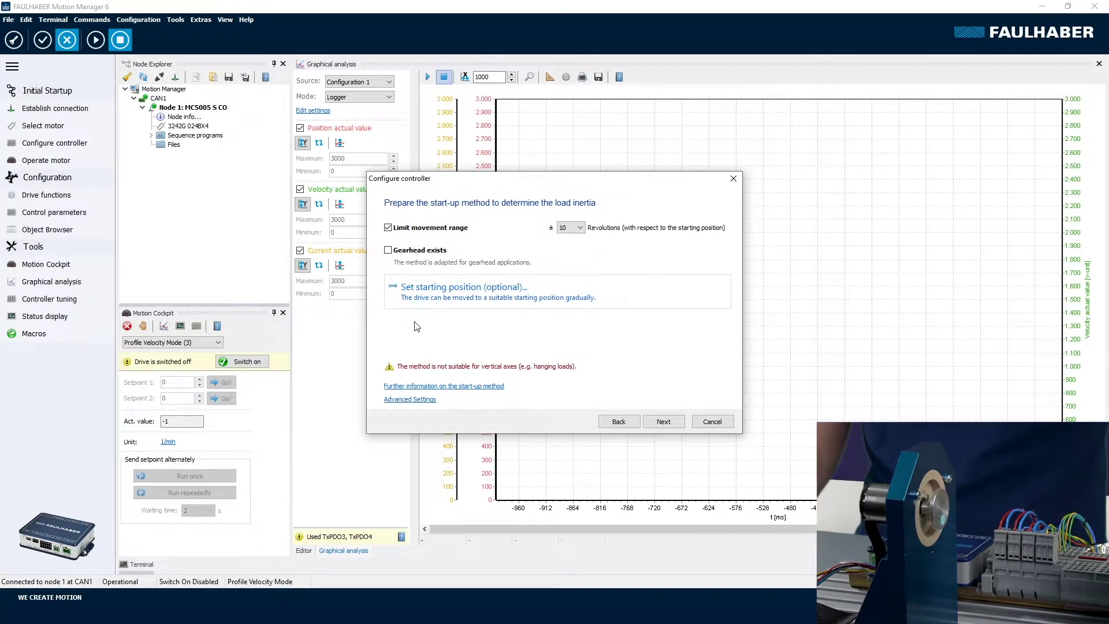
left_click(669, 424)
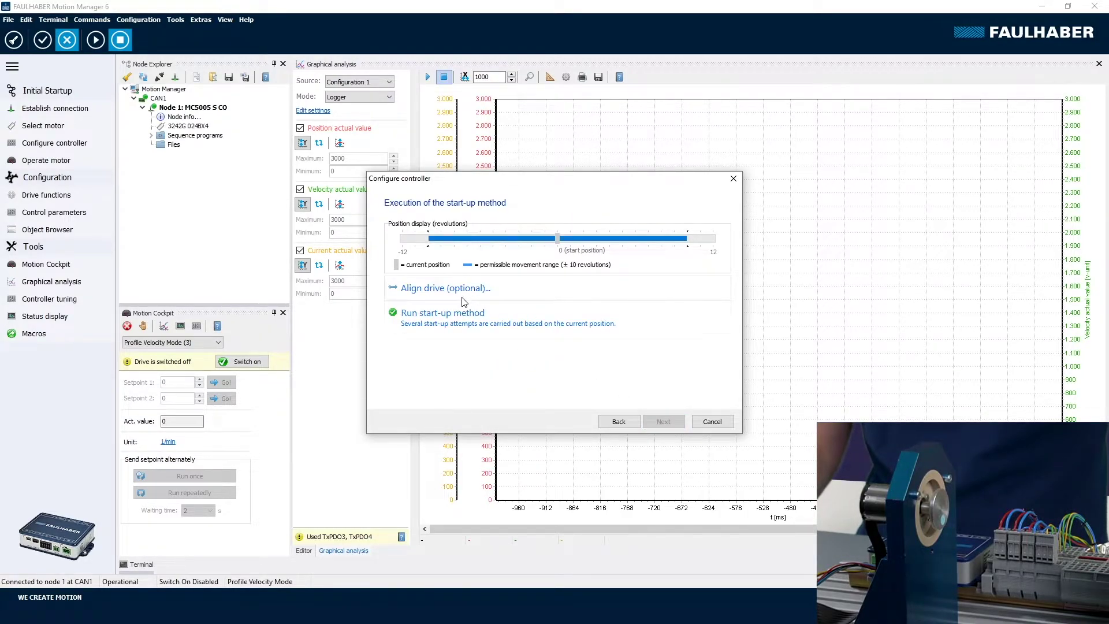
left_click(442, 322)
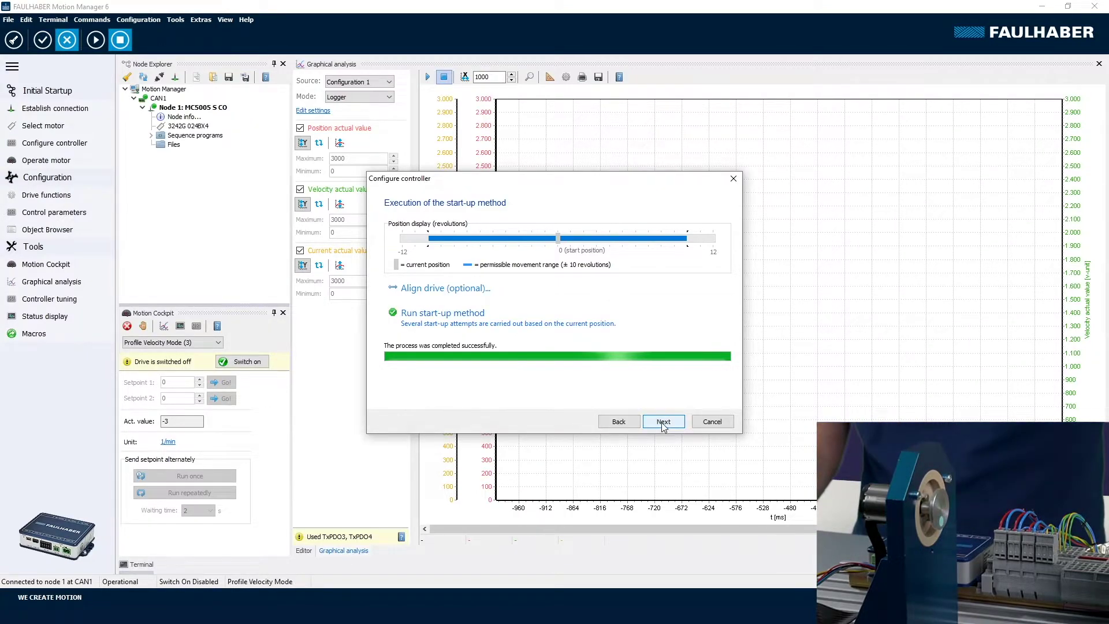
Step: Transfer the calculated control parameters to the controller and finish the wizard without saving permanently
left_click(662, 422)
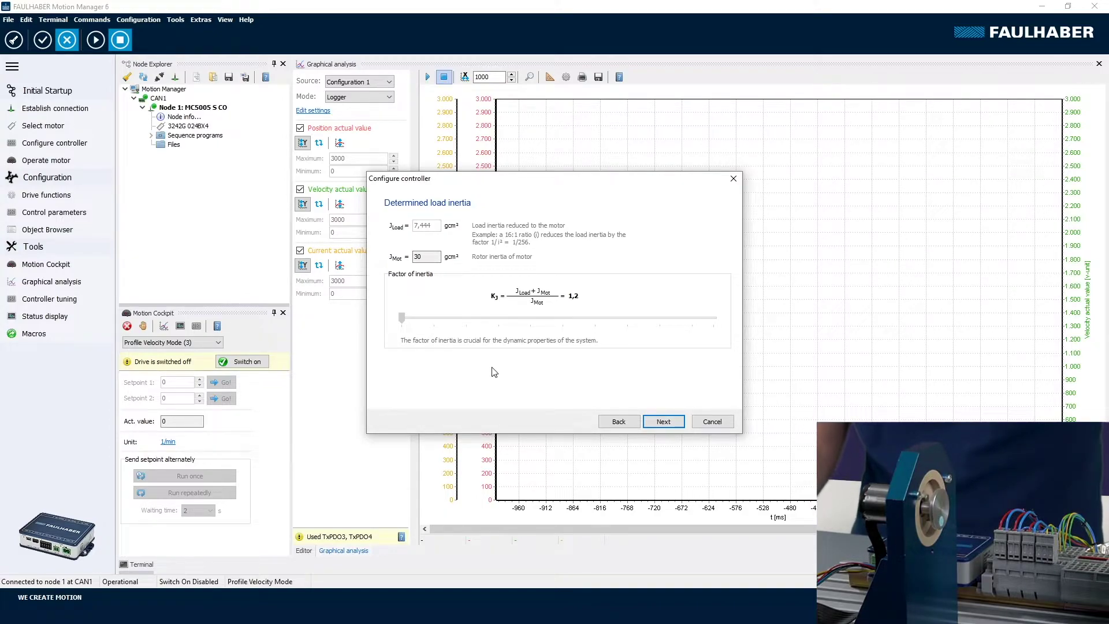
left_click(663, 422)
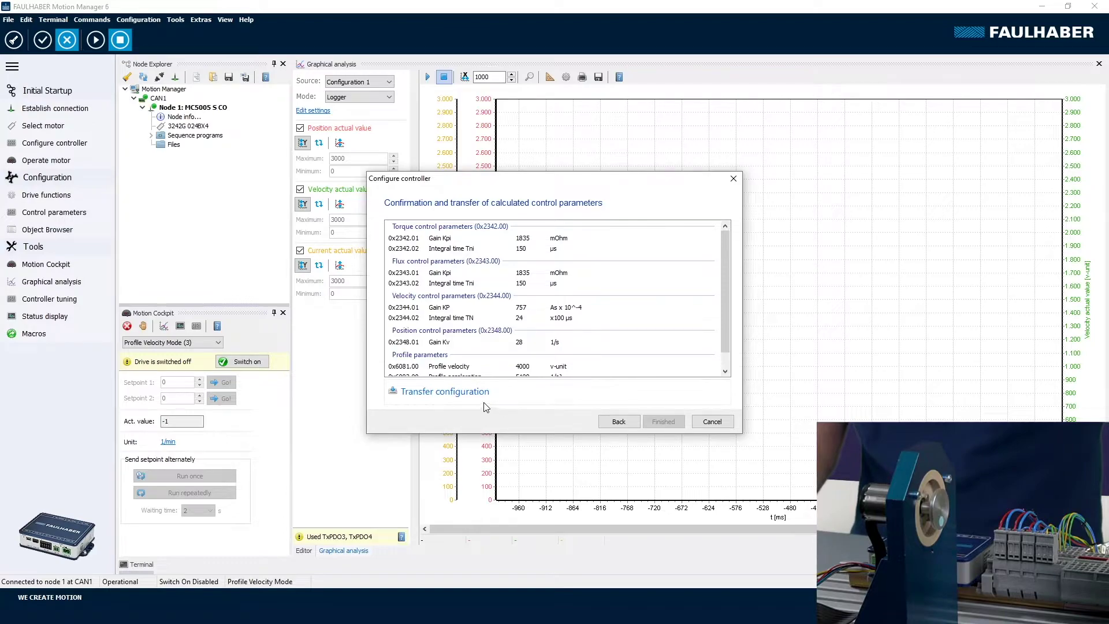
left_click(462, 391)
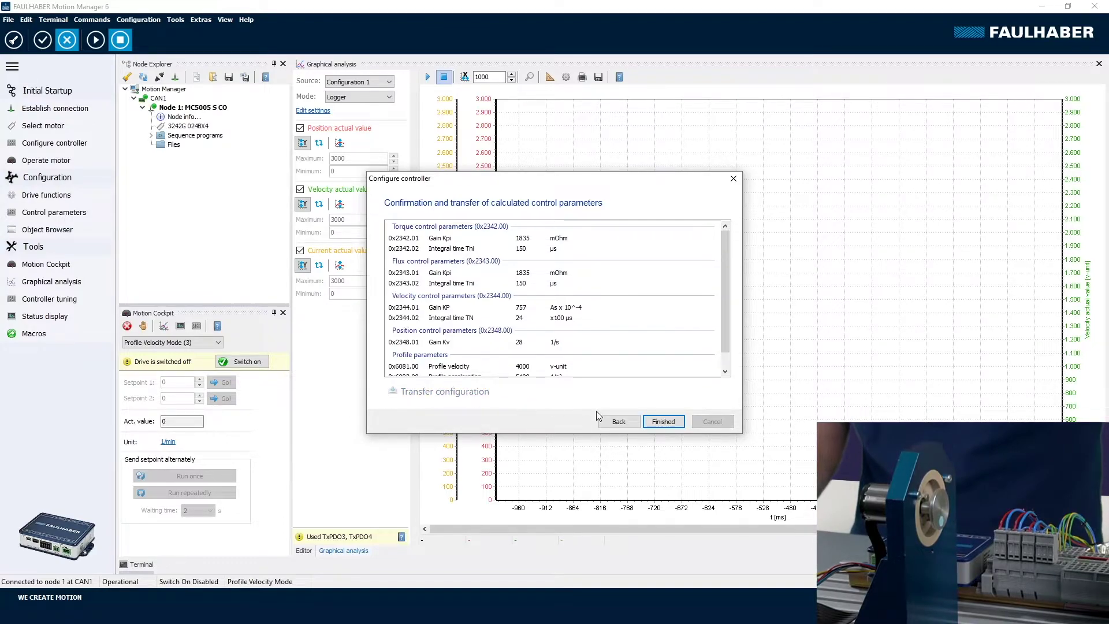
left_click(663, 421)
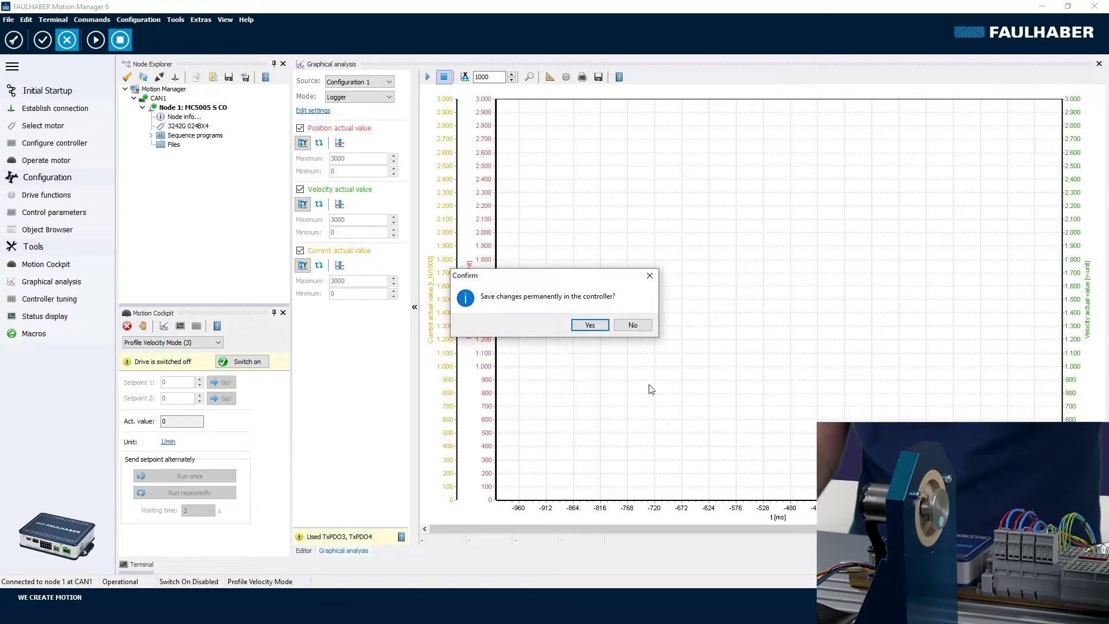
left_click(632, 325)
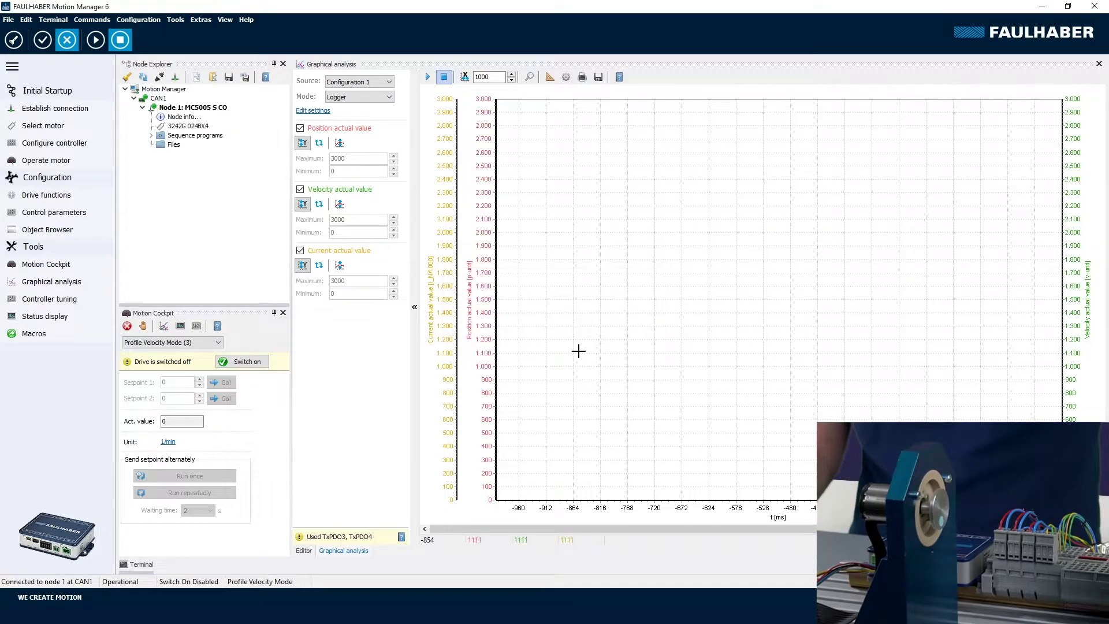
Step: Open the Controller tuning tool, set for a 1000 1/min velocity step
left_click(58, 299)
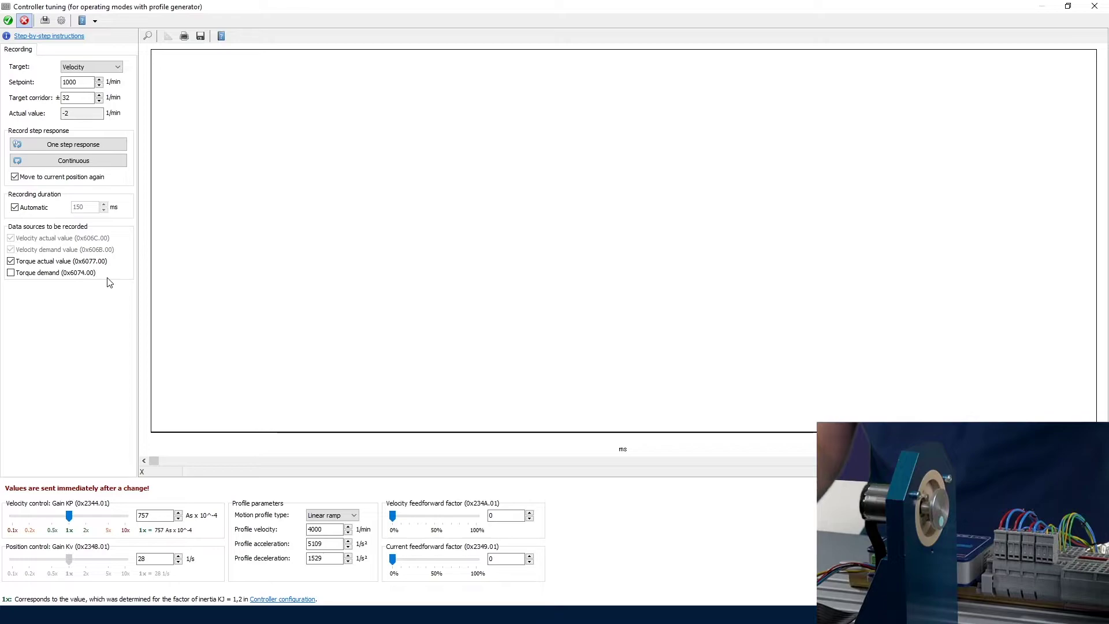
Step: Record a 1000 1/min velocity step response, then switch the tuning target to Position (relative)
left_click(56, 148)
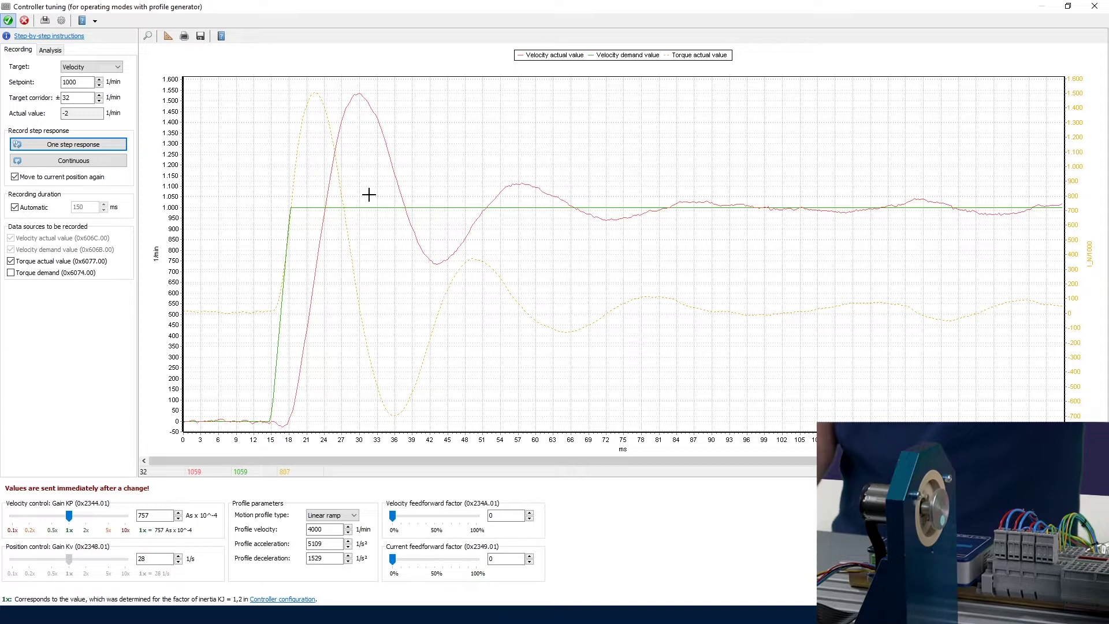
left_click(91, 69)
left_click(85, 83)
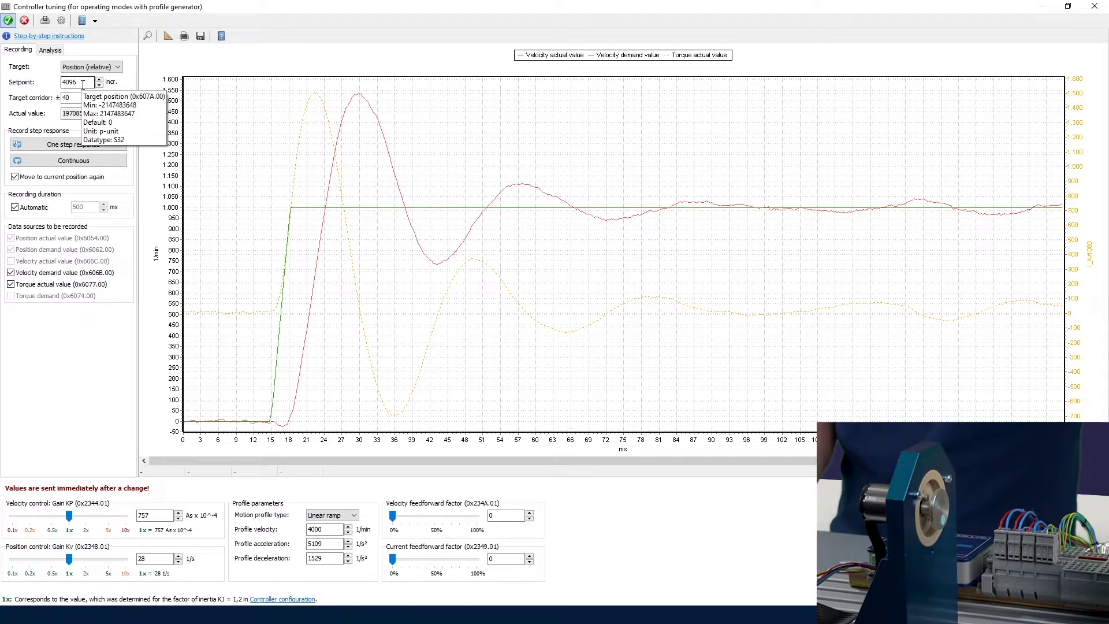
Step: Record a 4096-increment relative-position step response, then switch the tuning target back to Velocity
left_click(80, 148)
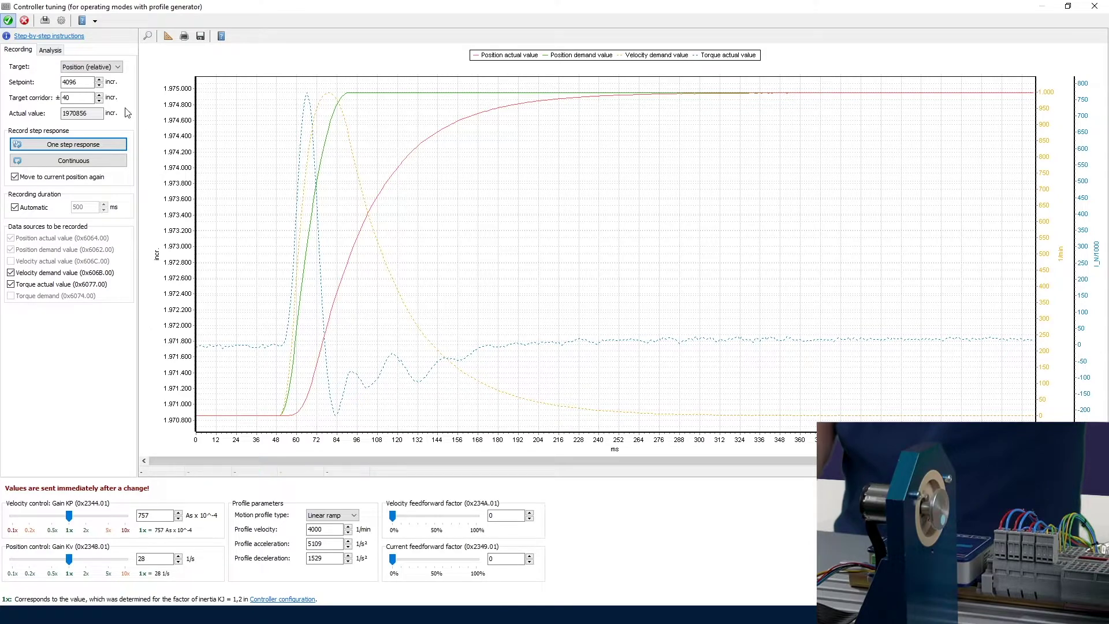
left_click(99, 71)
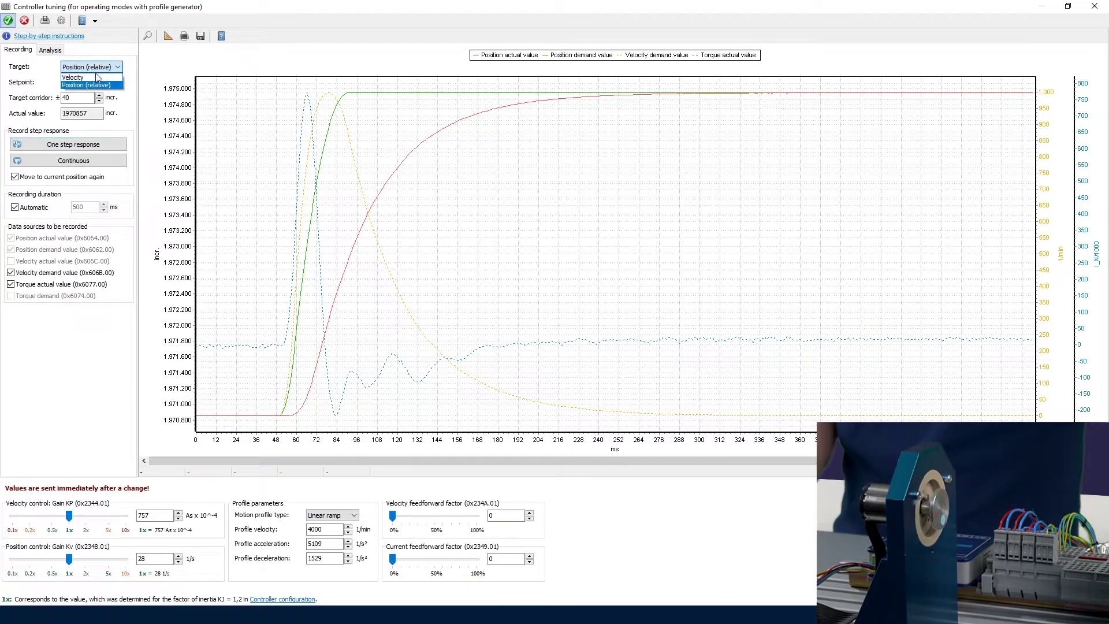
left_click(97, 77)
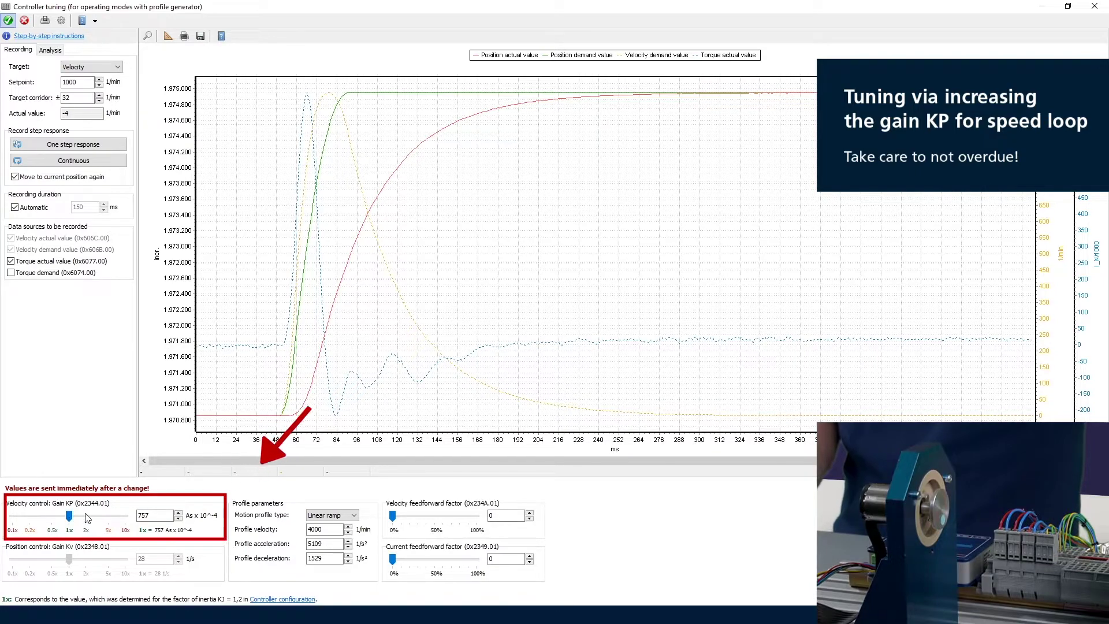
Step: Raise the velocity gain KP above 757 and record a new velocity step response
left_click_drag(69, 516, 88, 521)
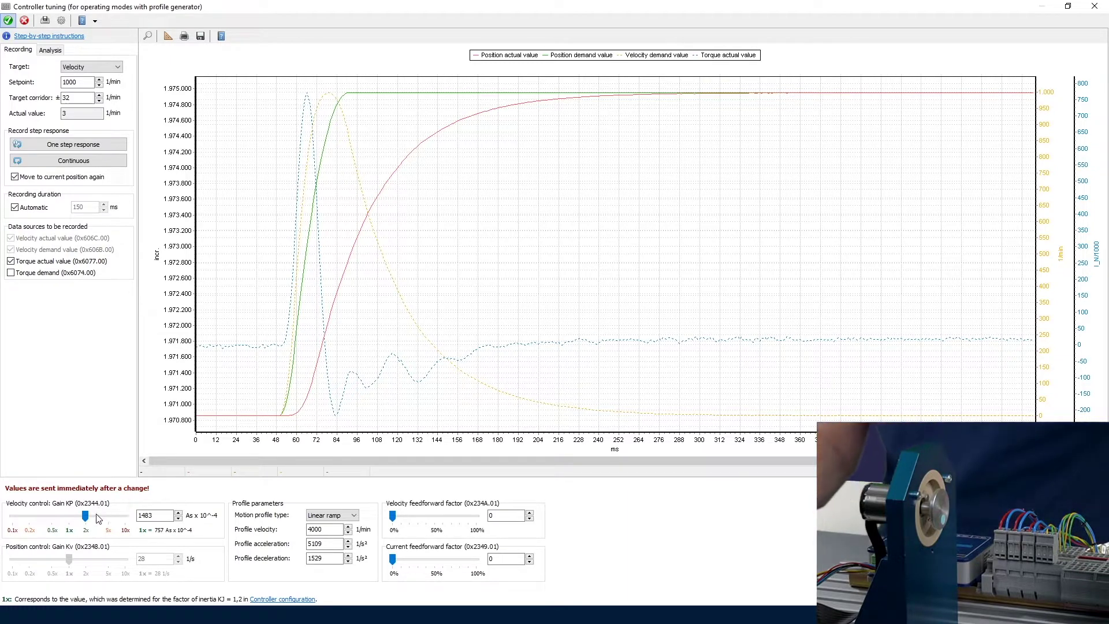
left_click_drag(85, 515, 89, 515)
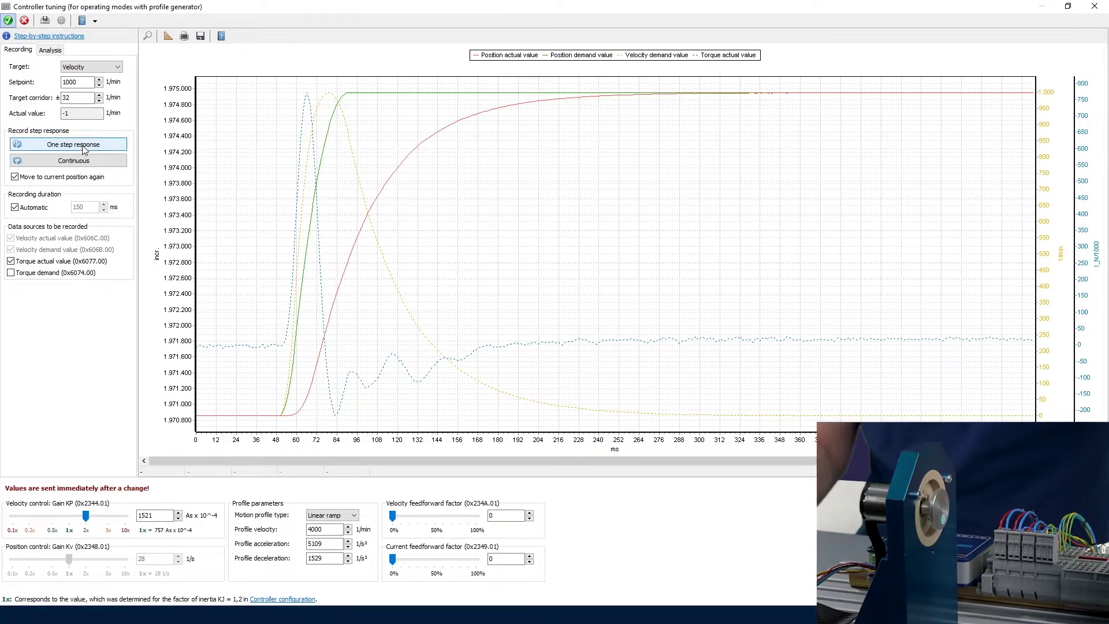
left_click(82, 145)
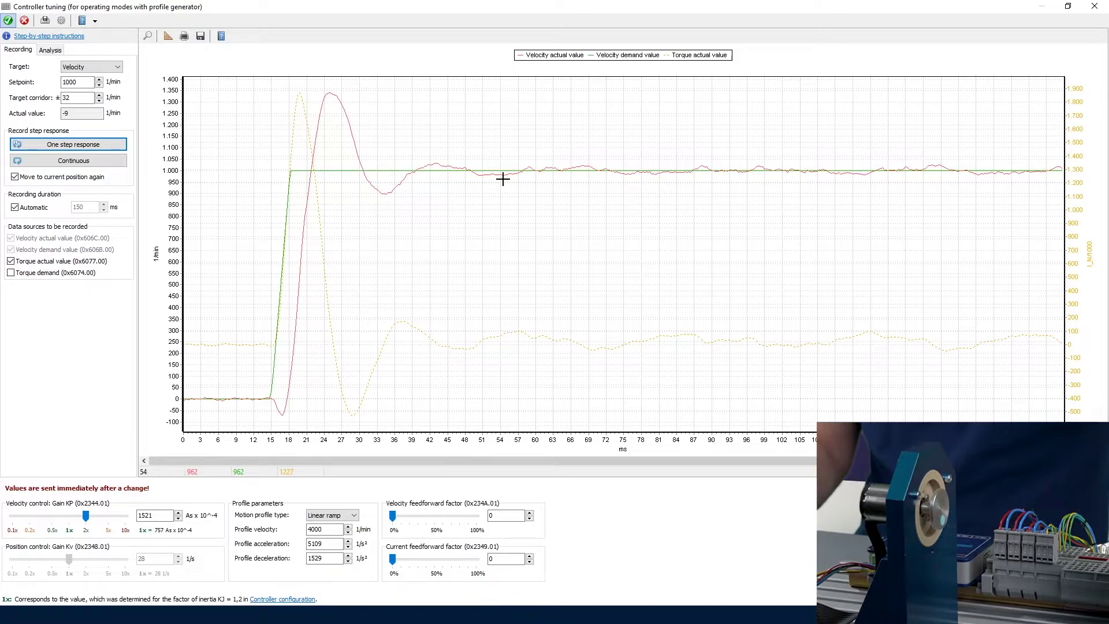
left_click(85, 68)
Step: Record relative-position step responses while raising the position gain Kv stepwise to 179
left_click(82, 85)
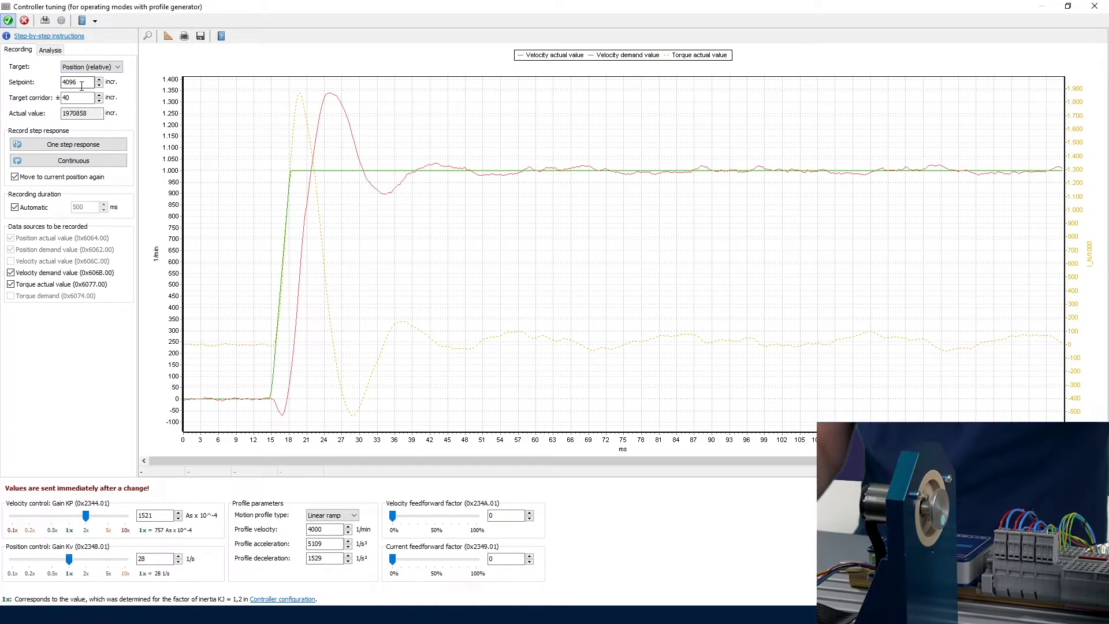
left_click(67, 149)
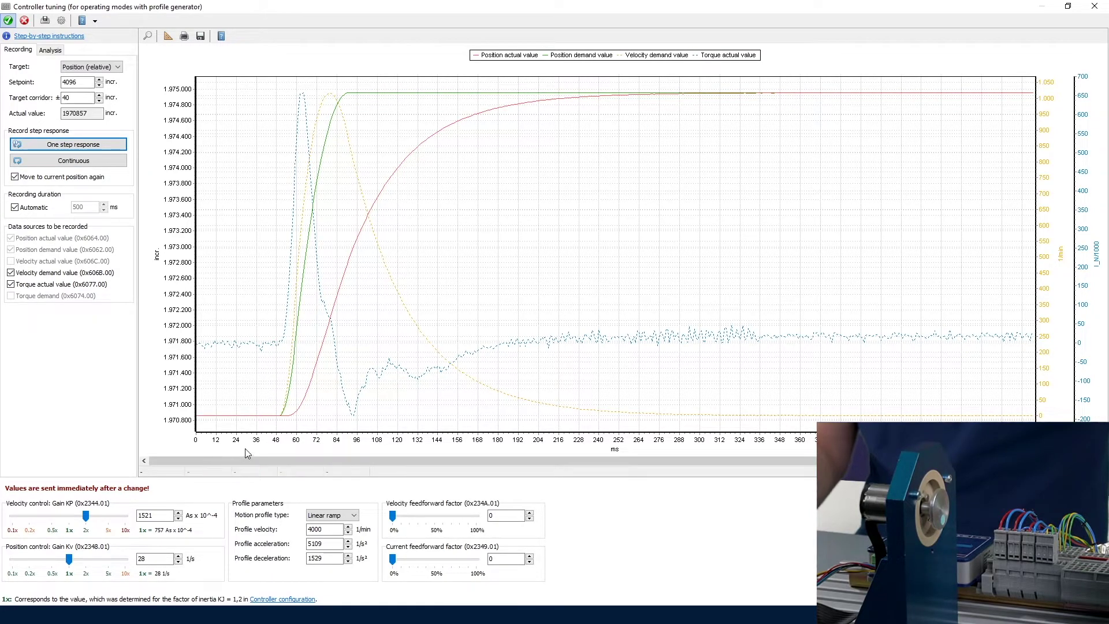
left_click_drag(72, 563, 97, 565)
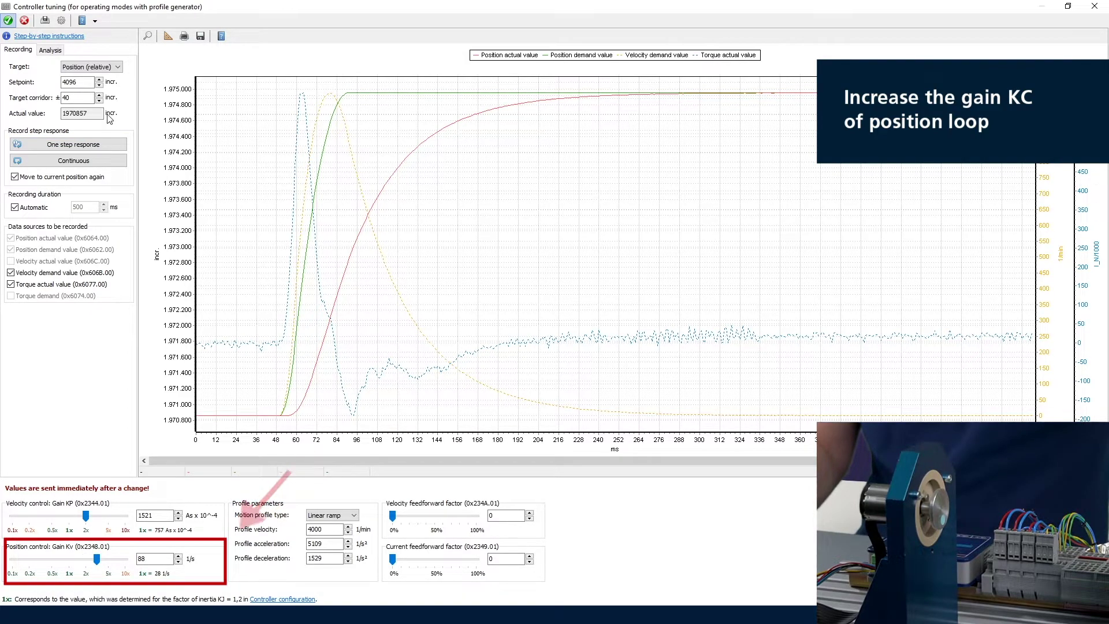
left_click(86, 147)
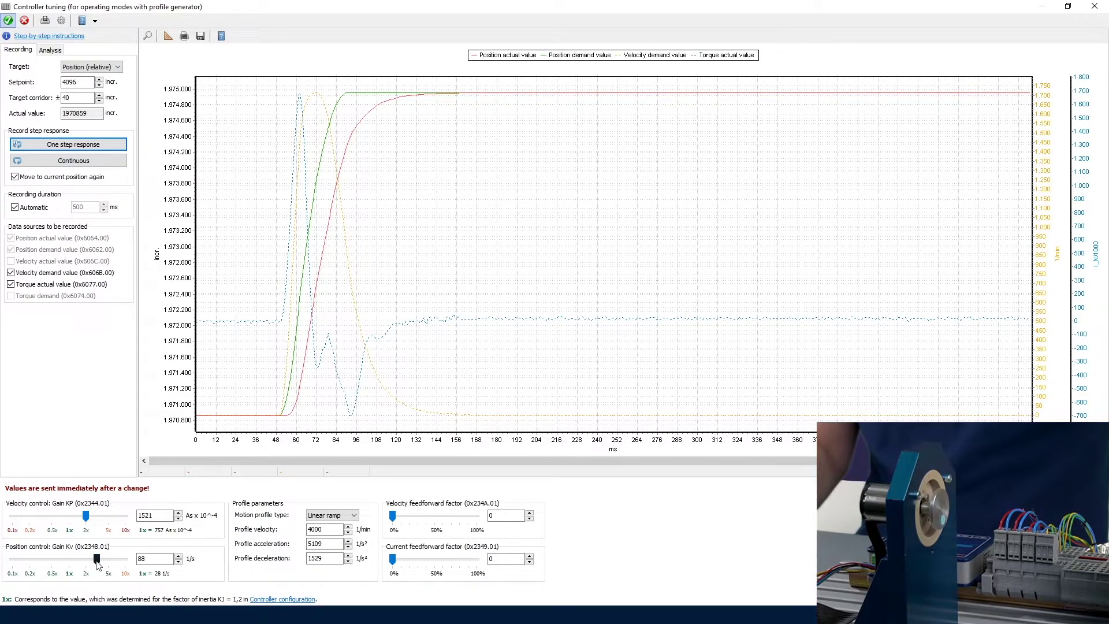
left_click_drag(97, 564, 113, 563)
left_click(65, 146)
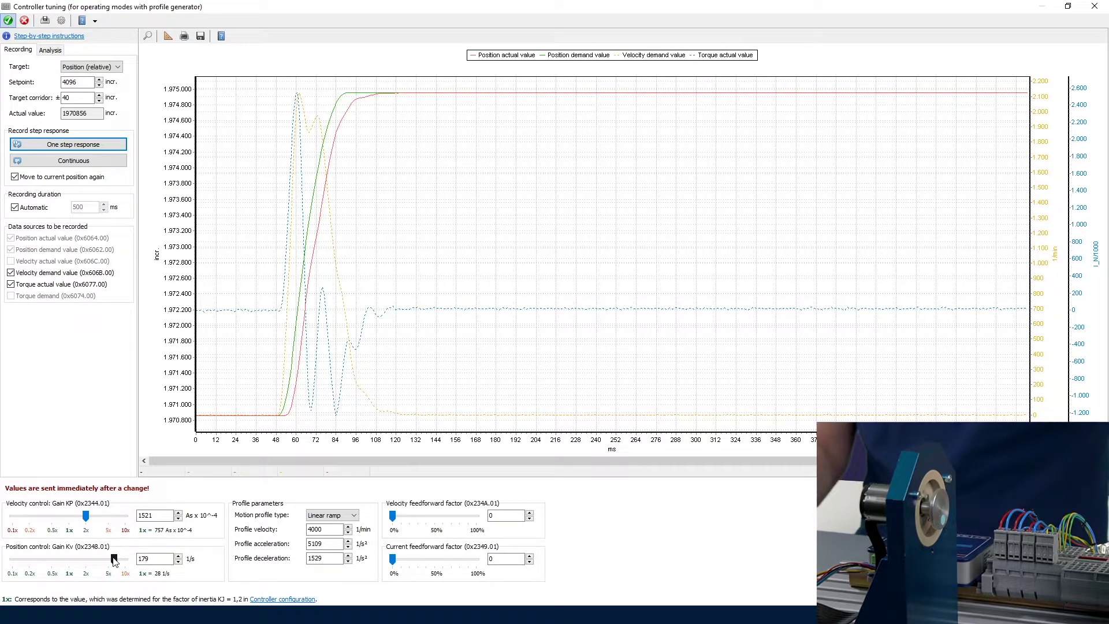
Step: Lower Kv back to 60, raise the feedforward factor, and record a new step response
left_click_drag(113, 559, 87, 559)
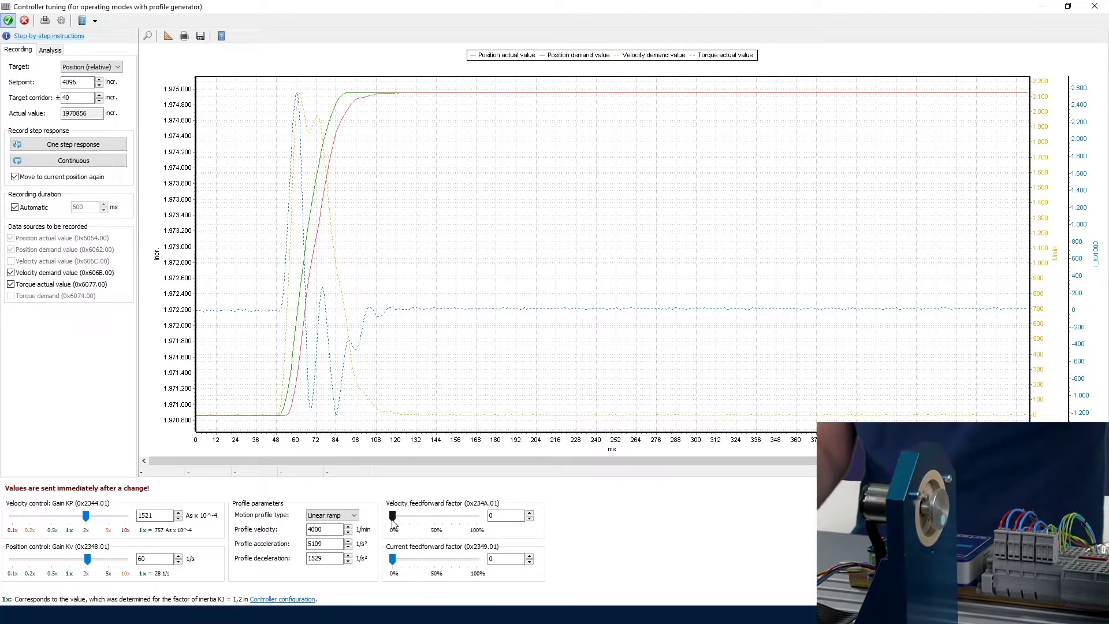
left_click_drag(393, 523, 476, 523)
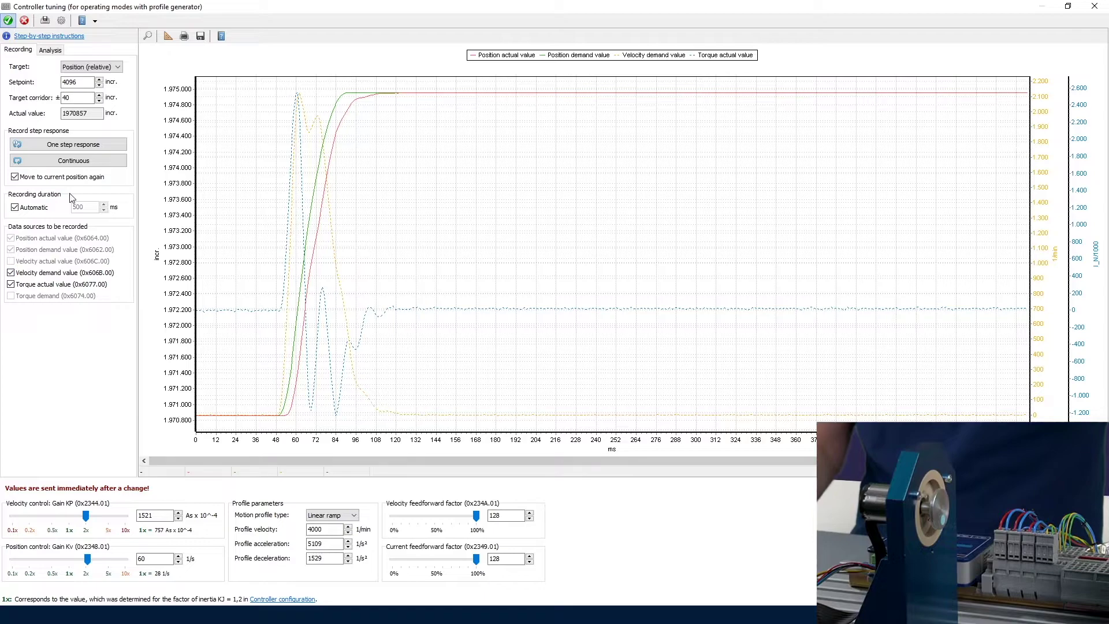
left_click(56, 144)
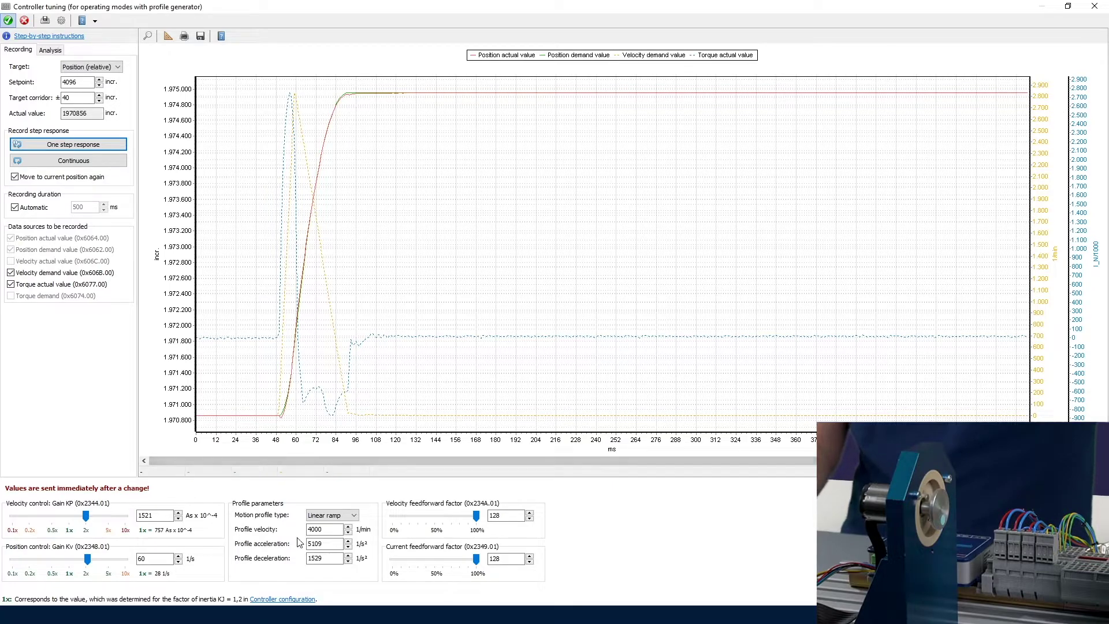
Step: Set profile acceleration to 4500 and profile deceleration to 1400
double_click(333, 540)
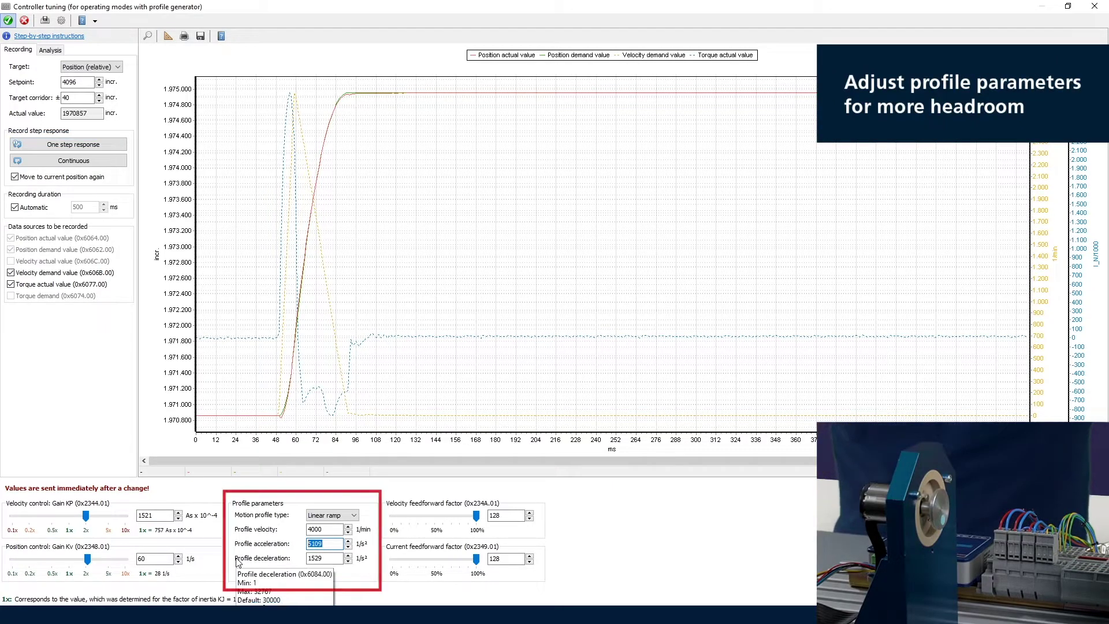
type("4500")
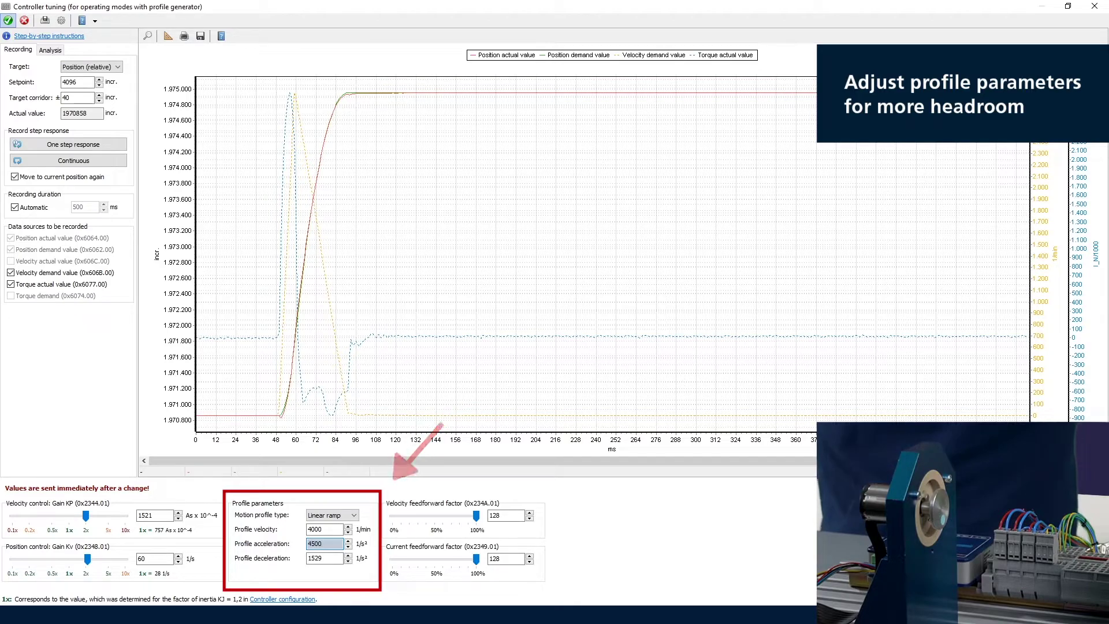
key("Tab")
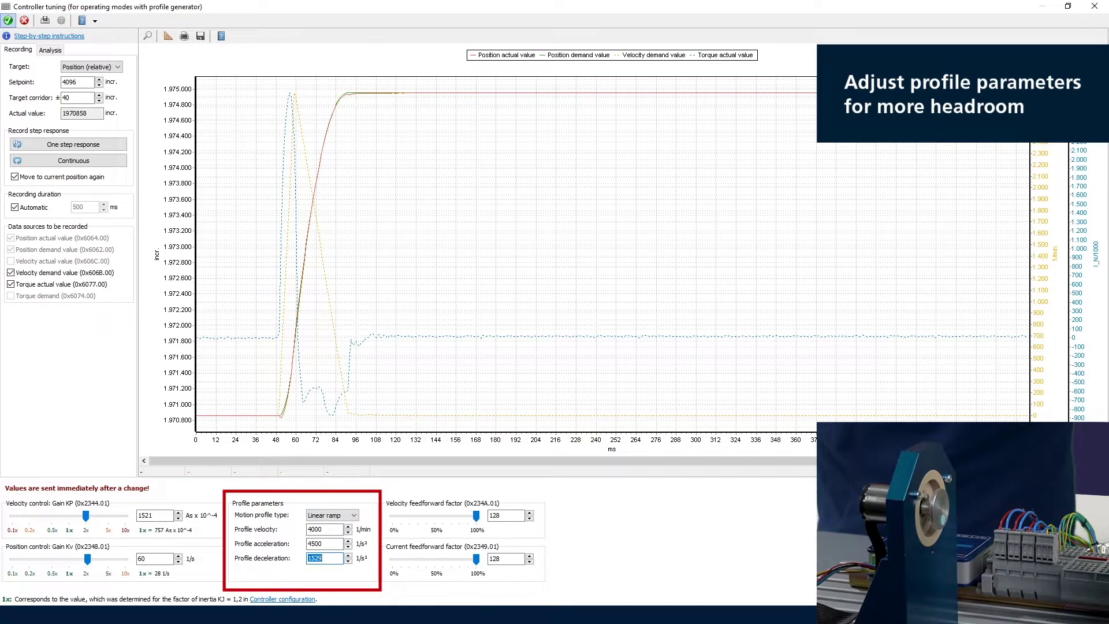
type("14")
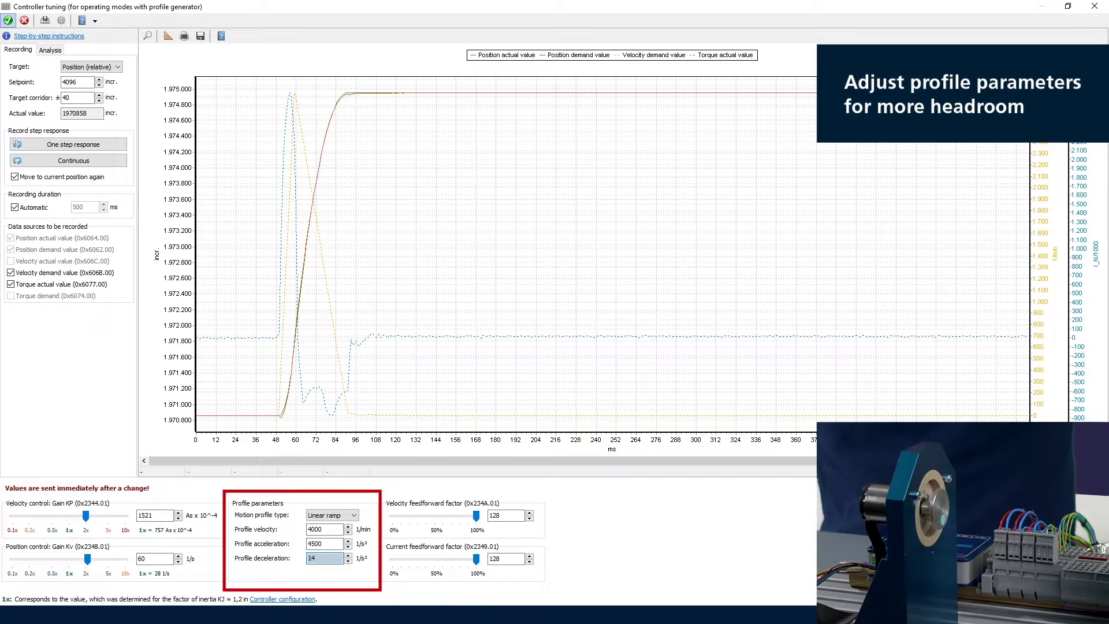
type("00")
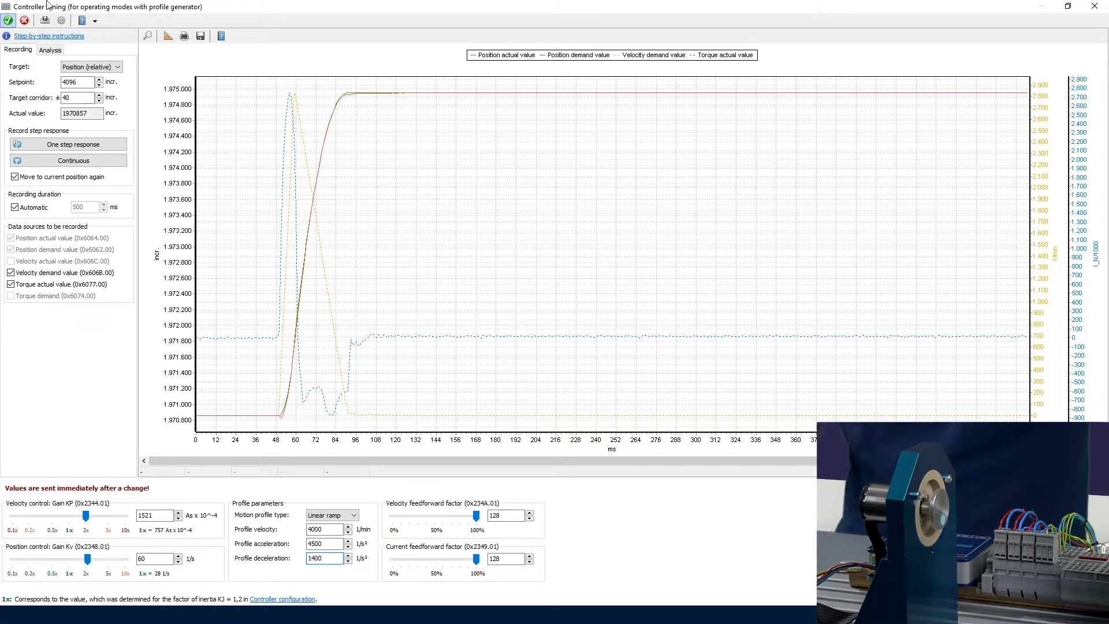
Step: Record a step response and check its evaluation: 42 ms rise and settling time, 2 incr. overshoot
left_click(76, 149)
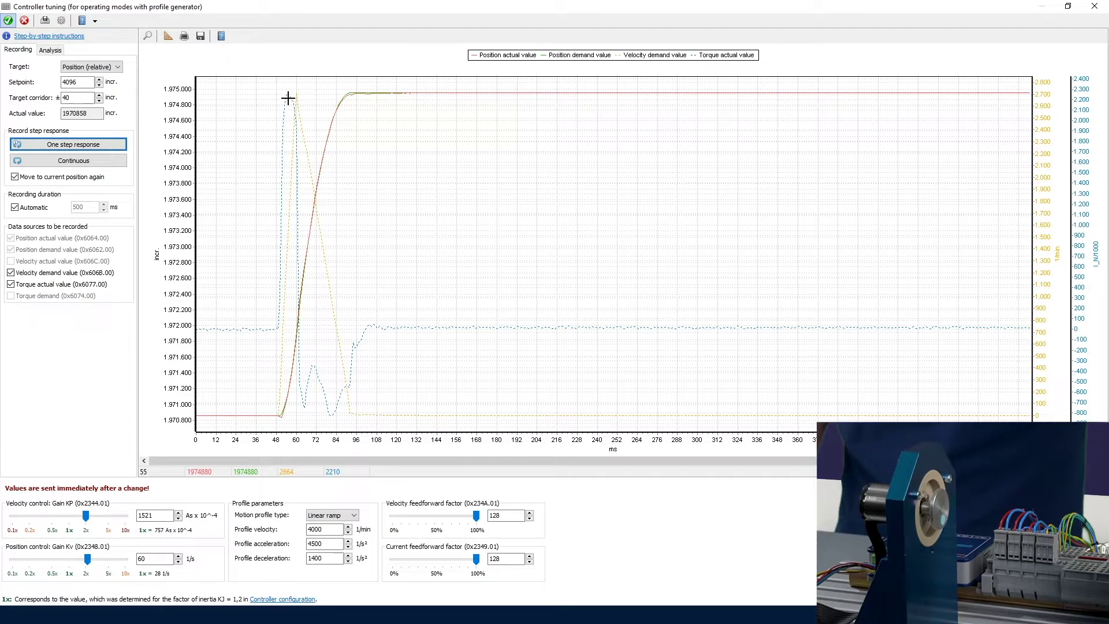
left_click(50, 51)
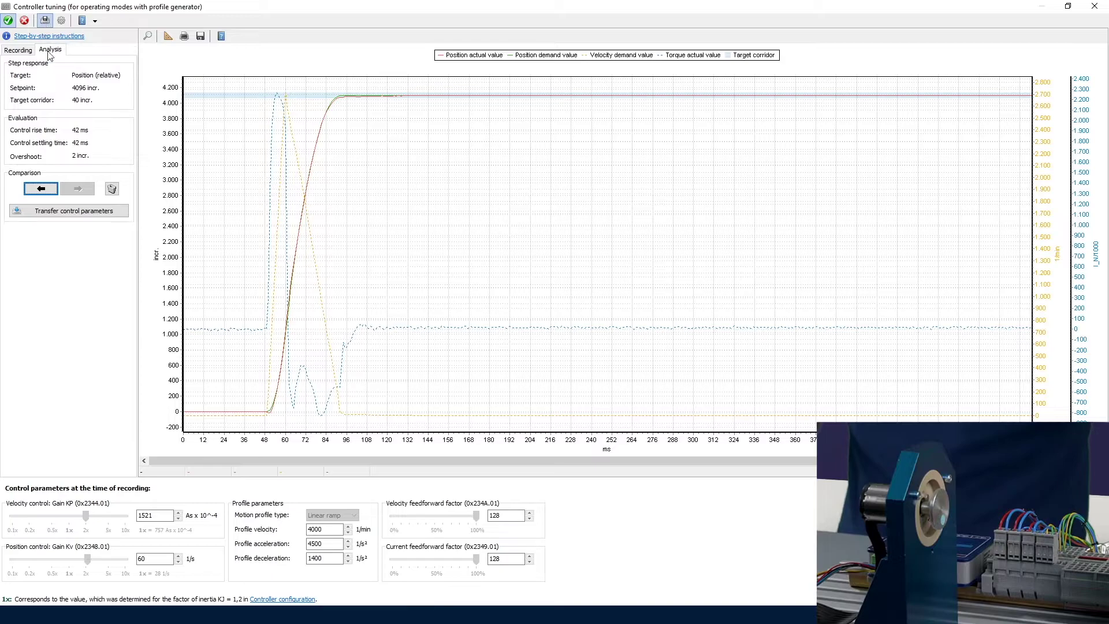
Step: Transfer the tuned velocity and position control parameters to the controller and confirm the permanent save
left_click(19, 214)
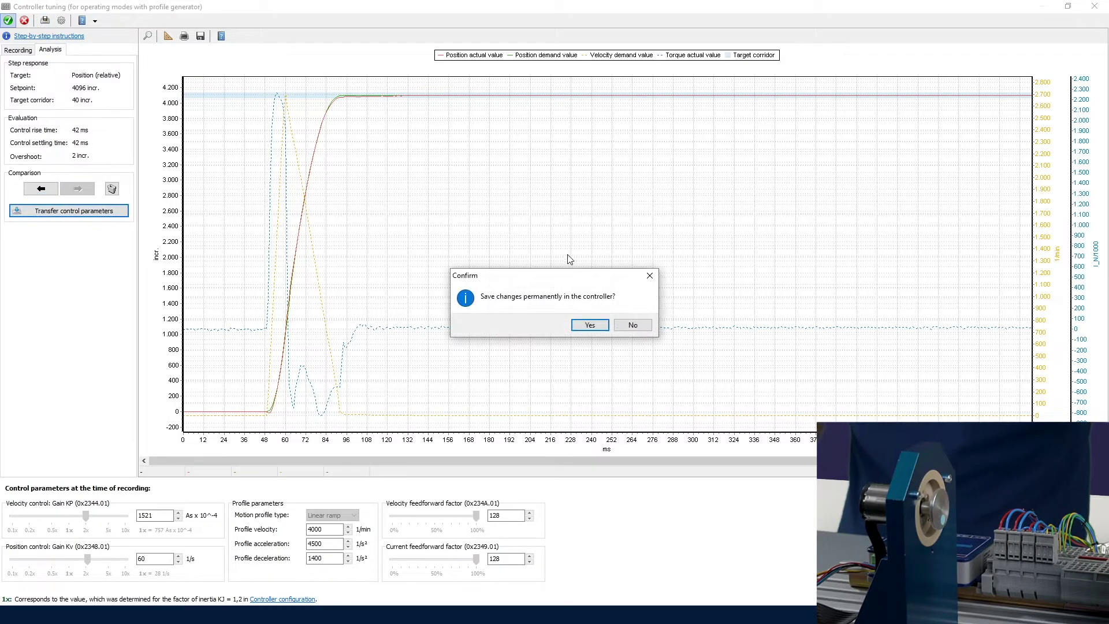
left_click(589, 324)
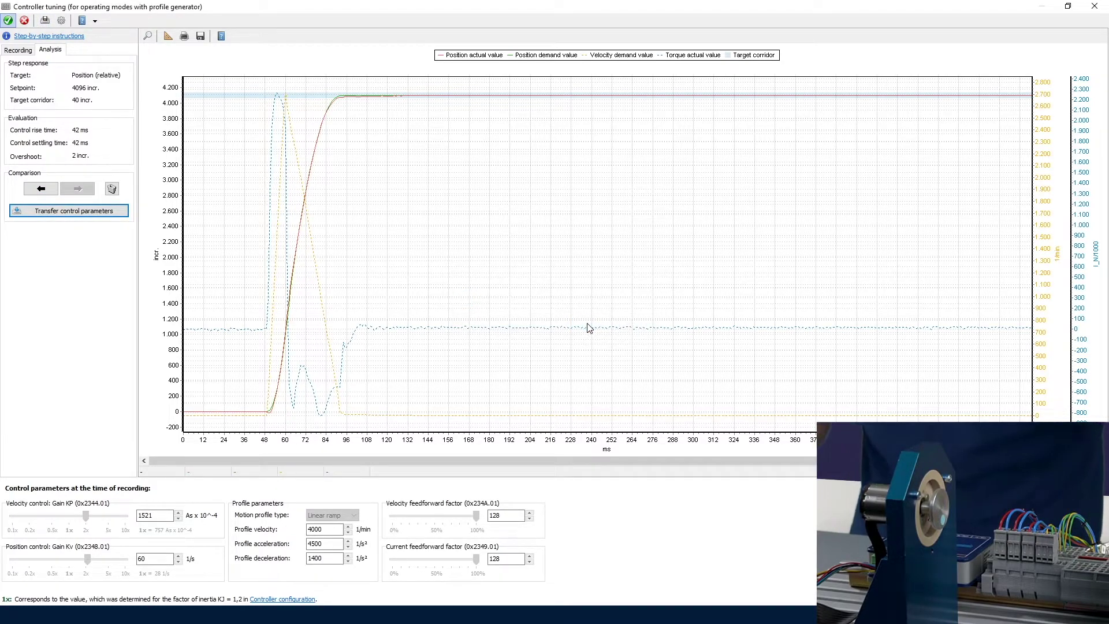